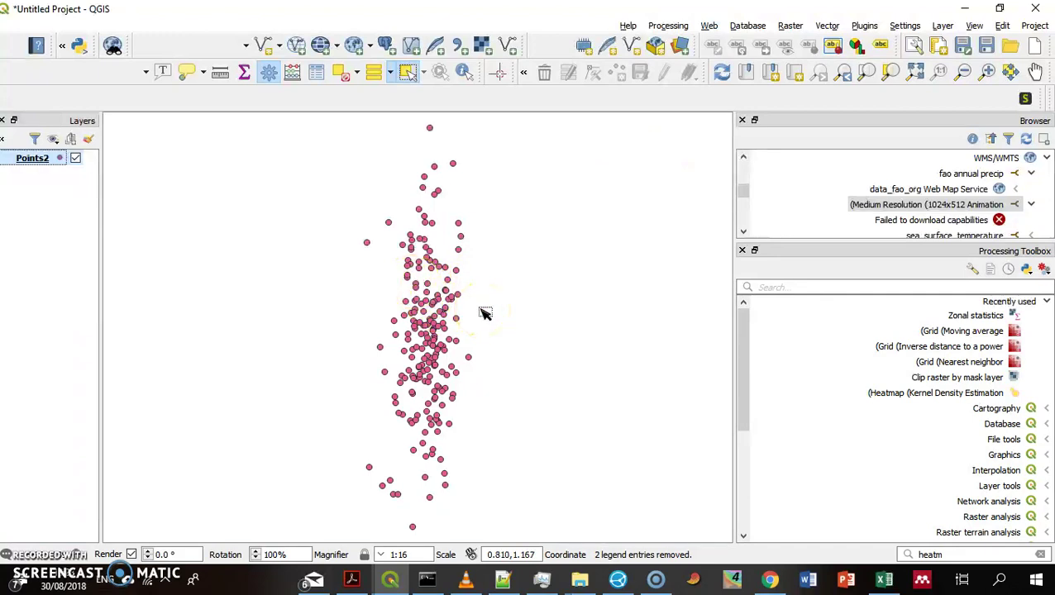
# Step: Browse the Raster menu, then search processing algorithms for 'hea' to find Heatmap (Kernel Density Estimation)
pyautogui.click(790, 26)
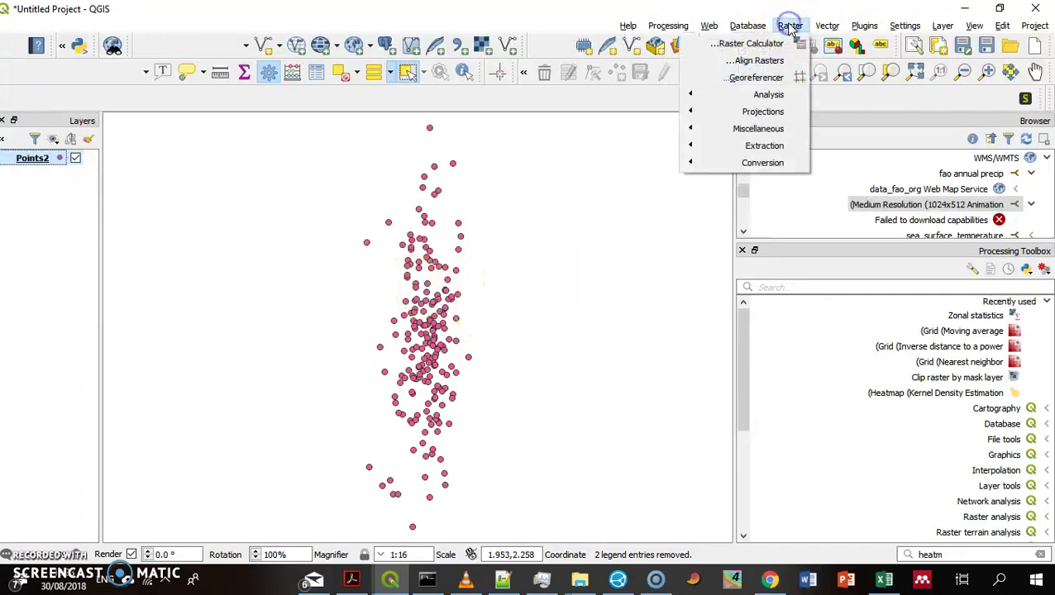
pyautogui.moveTo(743, 36)
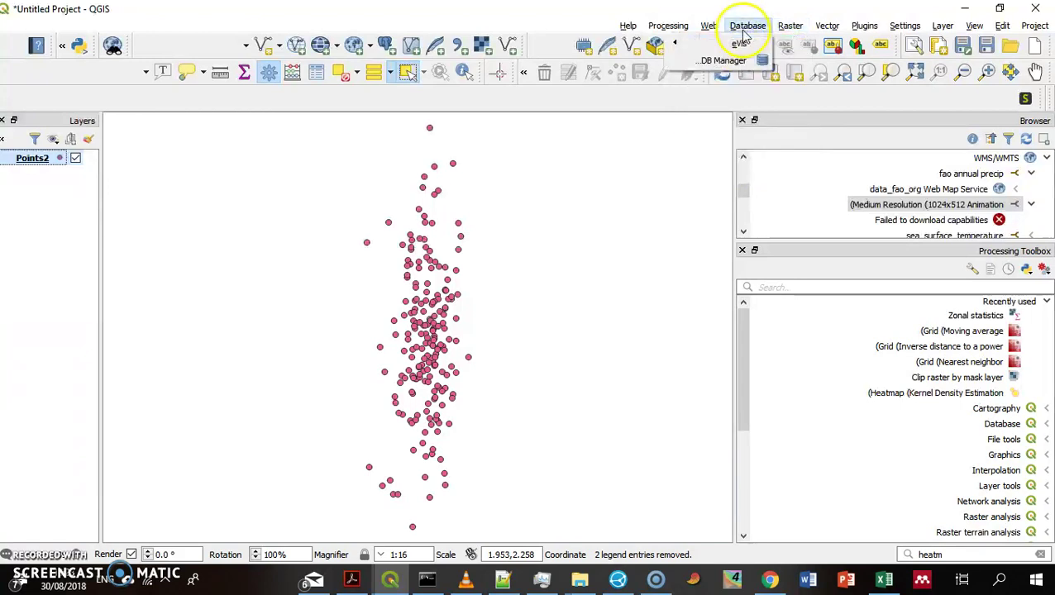
pyautogui.click(790, 287)
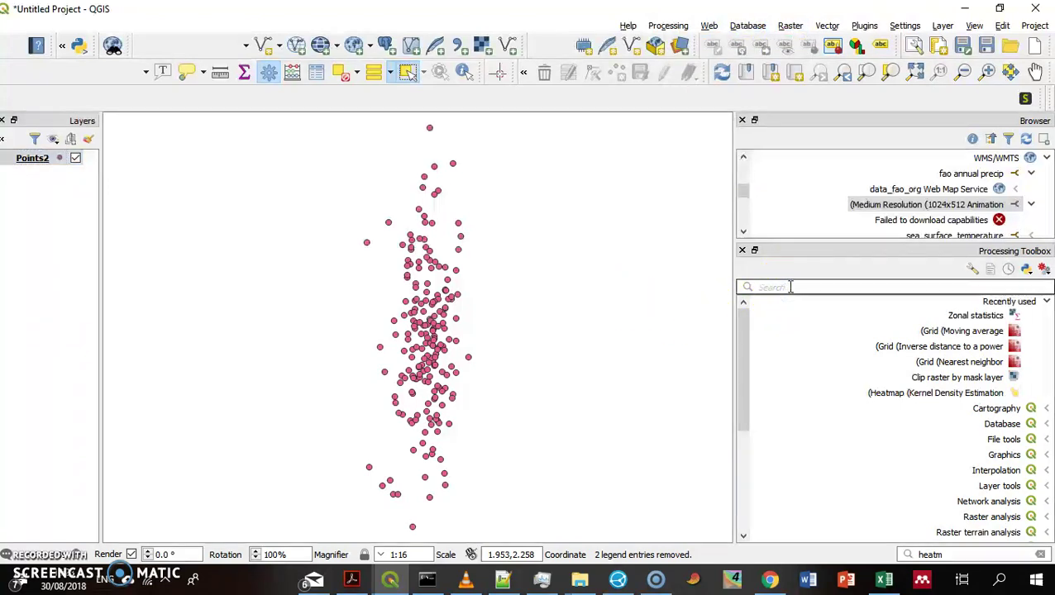
pyautogui.write('heat')
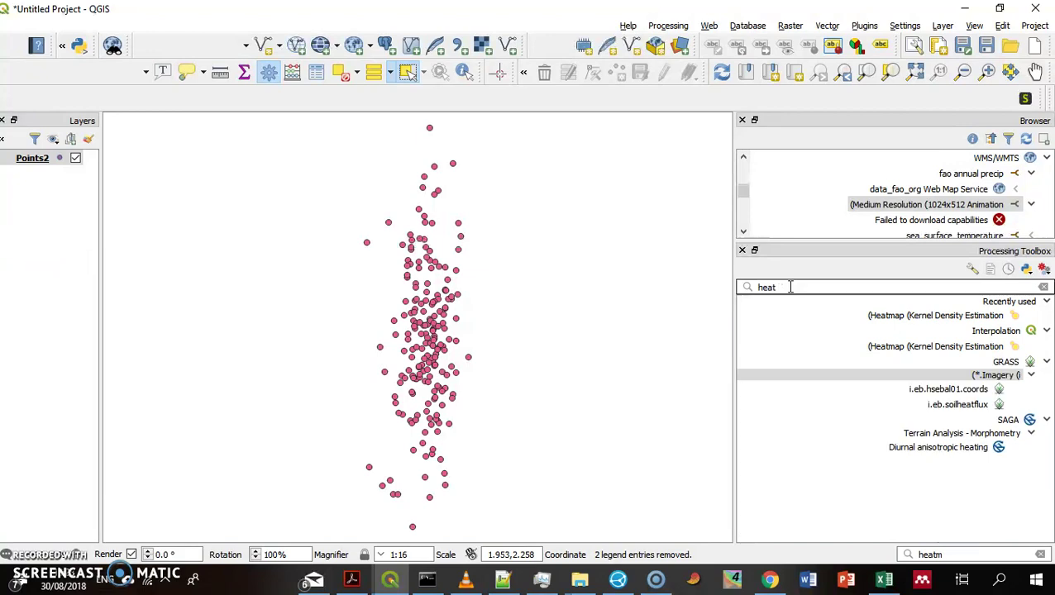
pyautogui.click(947, 554)
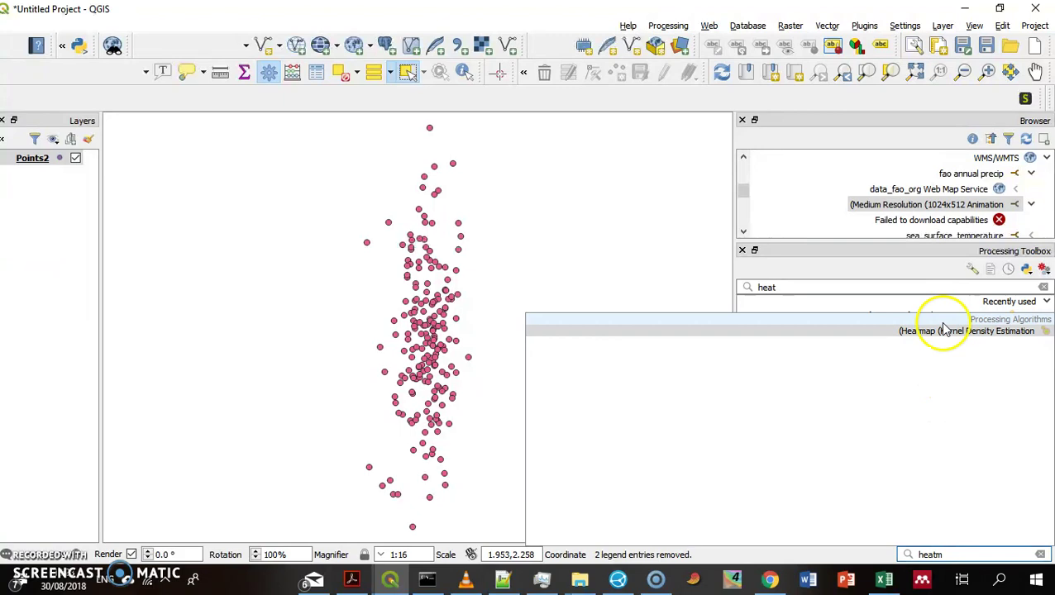
# Step: Open Heatmap (Kernel Density Estimation) and shift its dialog aside to see the Points2 points
pyautogui.click(945, 330)
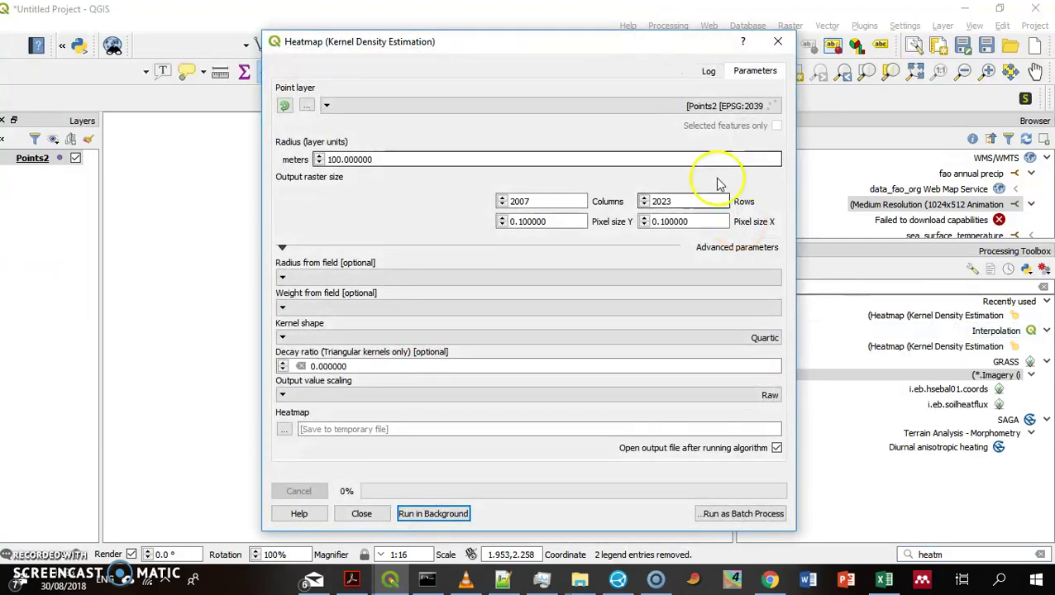
pyautogui.moveTo(603, 42); pyautogui.dragTo(929, 75)
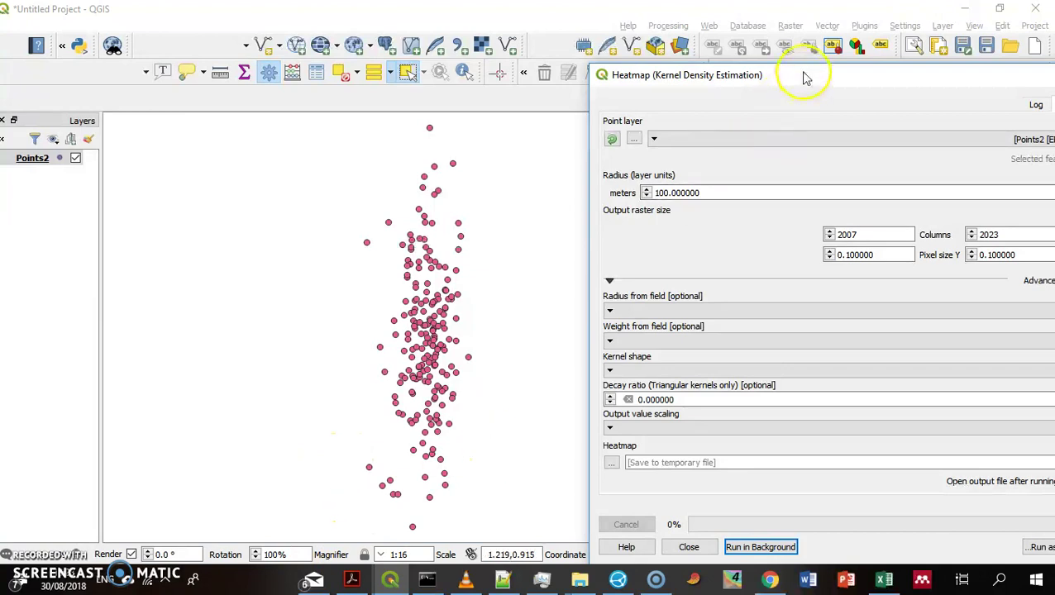
pyautogui.moveTo(803, 75); pyautogui.dragTo(503, 75)
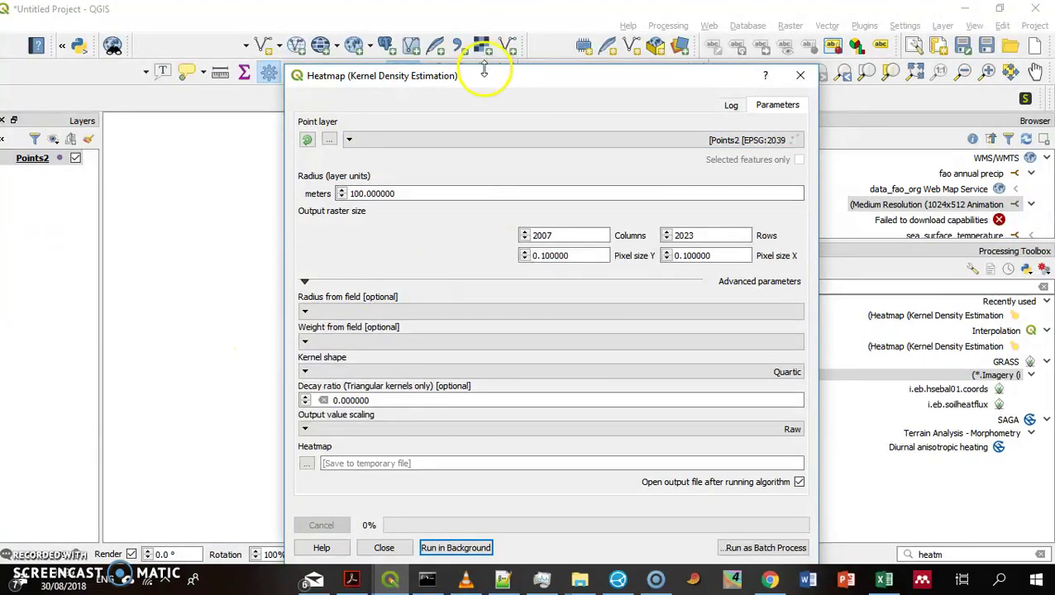
pyautogui.moveTo(476, 83); pyautogui.dragTo(806, 95)
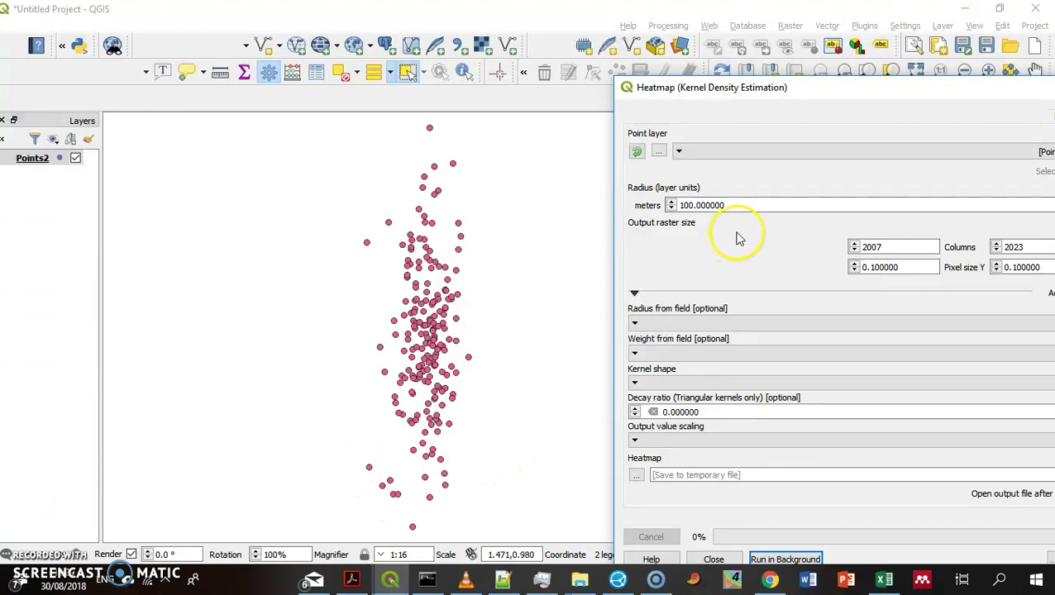
pyautogui.moveTo(739, 206)
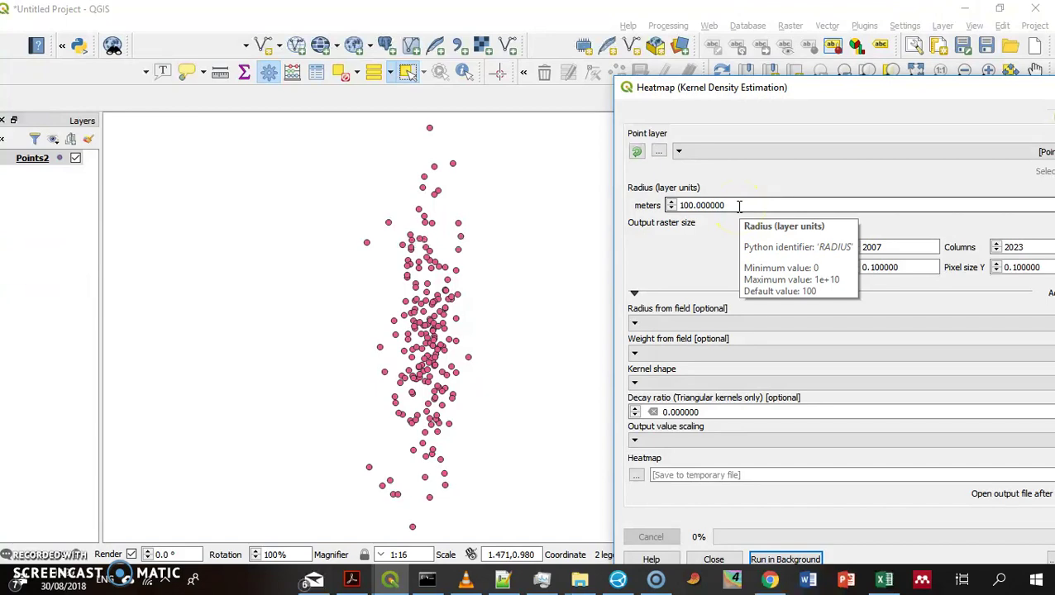
# Step: Set radius 0.1 and pixel size 0.001, giving a 767 × 2440 raster
pyautogui.moveTo(737, 205); pyautogui.dragTo(631, 205)
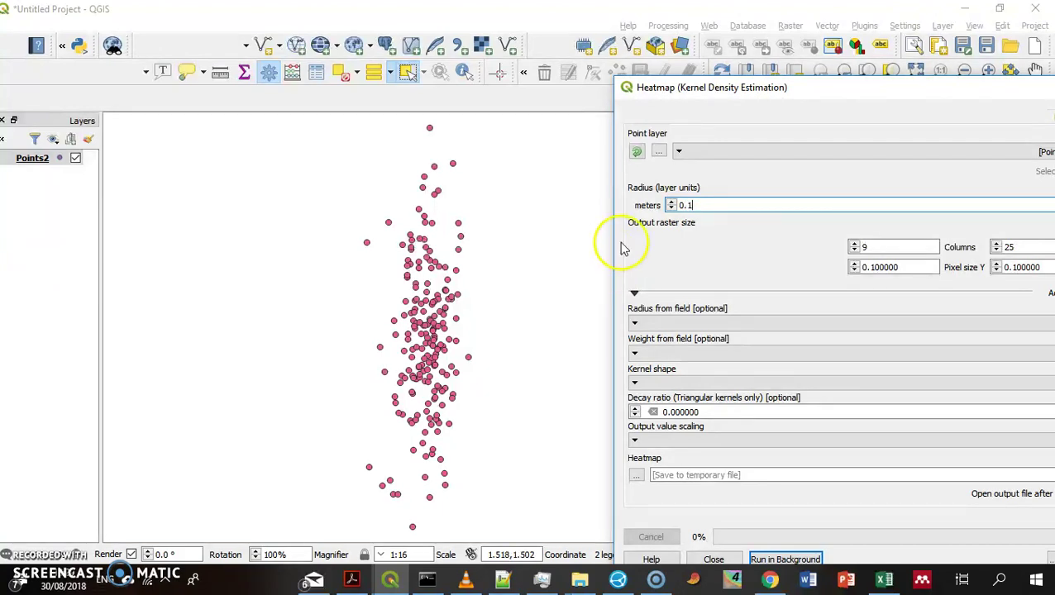
pyautogui.moveTo(734, 89); pyautogui.dragTo(470, 44)
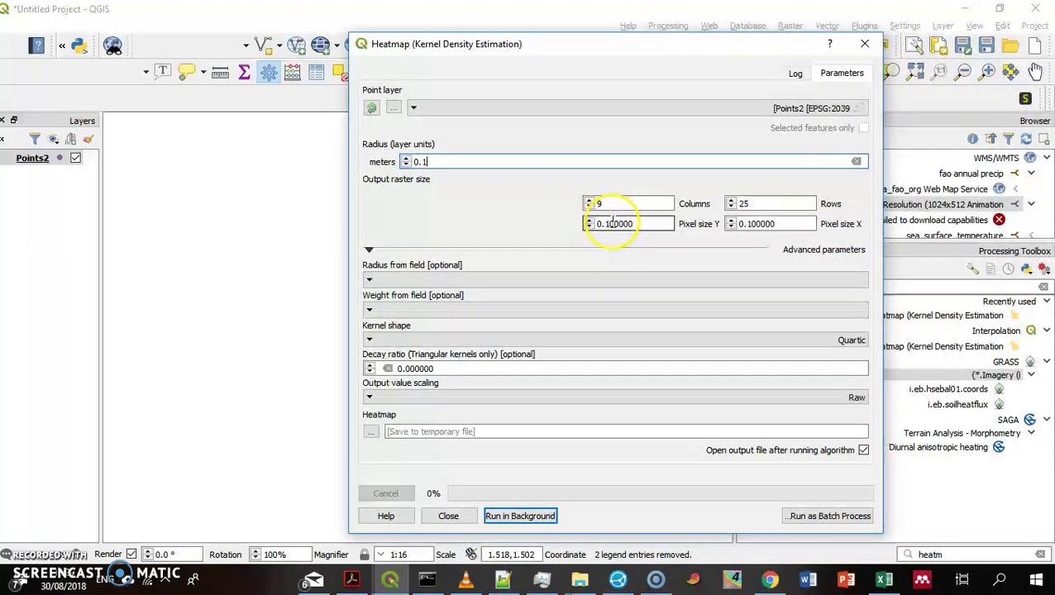
pyautogui.click(736, 203)
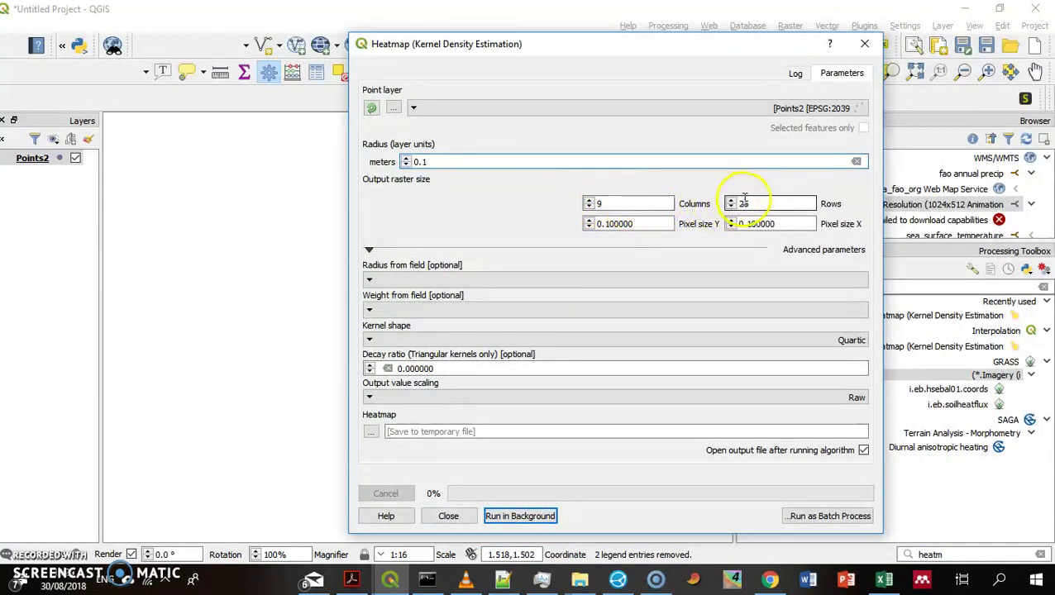
pyautogui.click(608, 204)
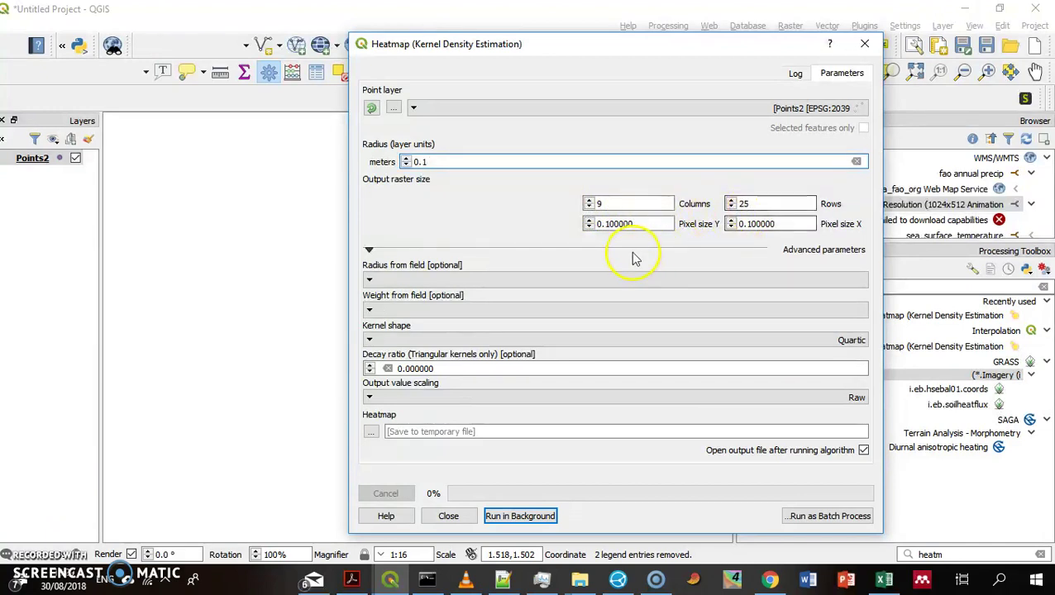
pyautogui.click(643, 223)
pyautogui.moveTo(644, 224); pyautogui.dragTo(577, 225)
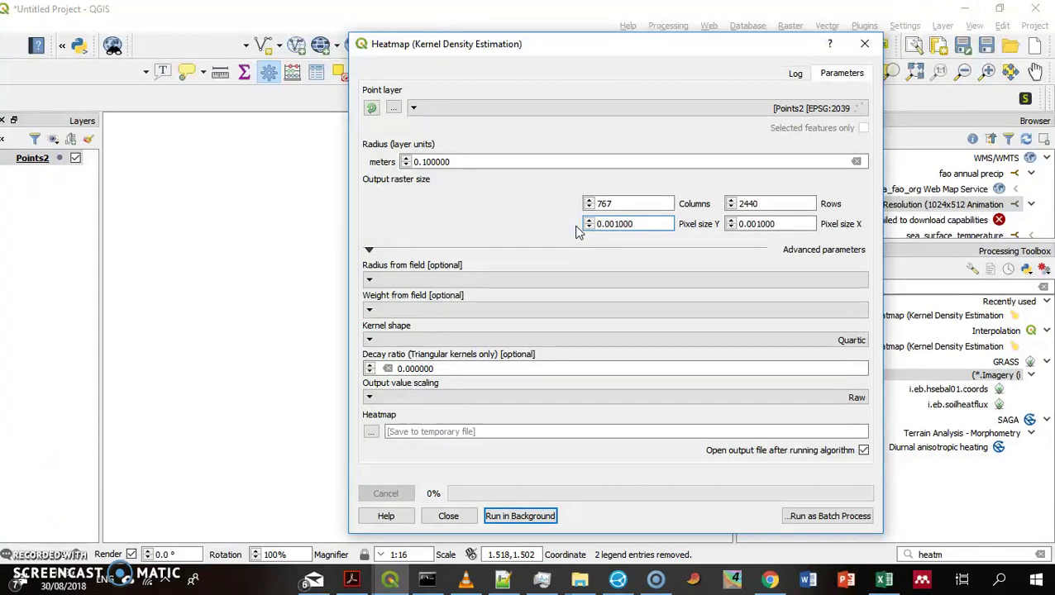
pyautogui.click(750, 213)
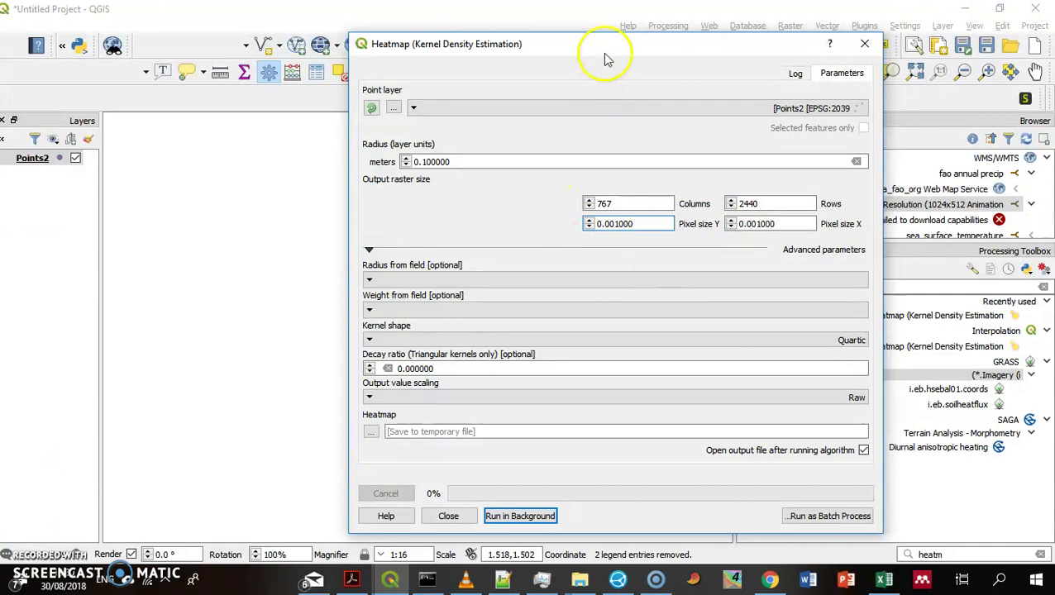
# Step: Leave both the radius-from-field and weight-from-field options empty
pyautogui.moveTo(610, 39); pyautogui.dragTo(624, 6)
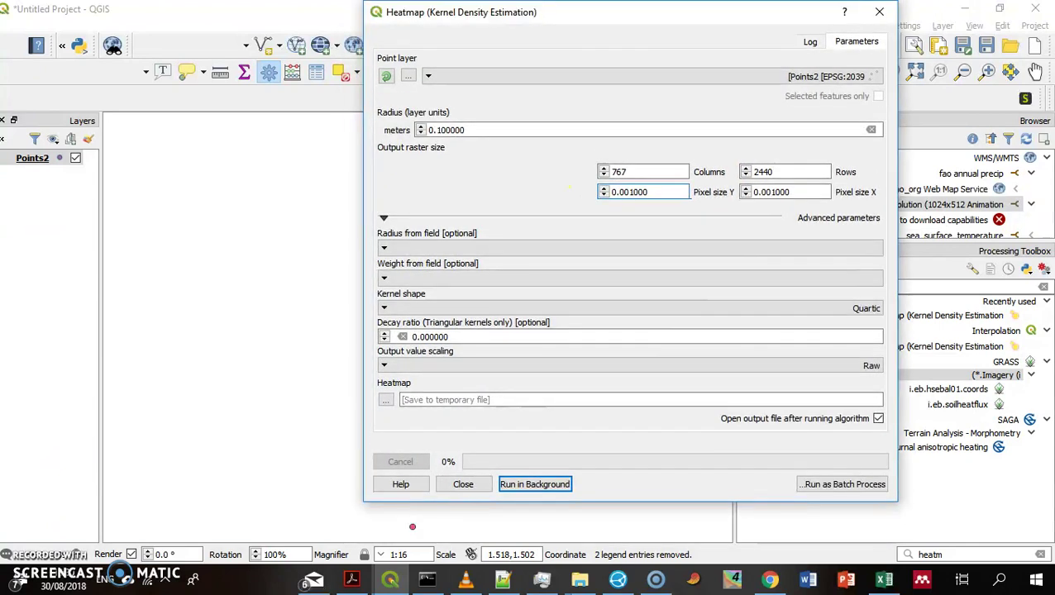
pyautogui.click(585, 256)
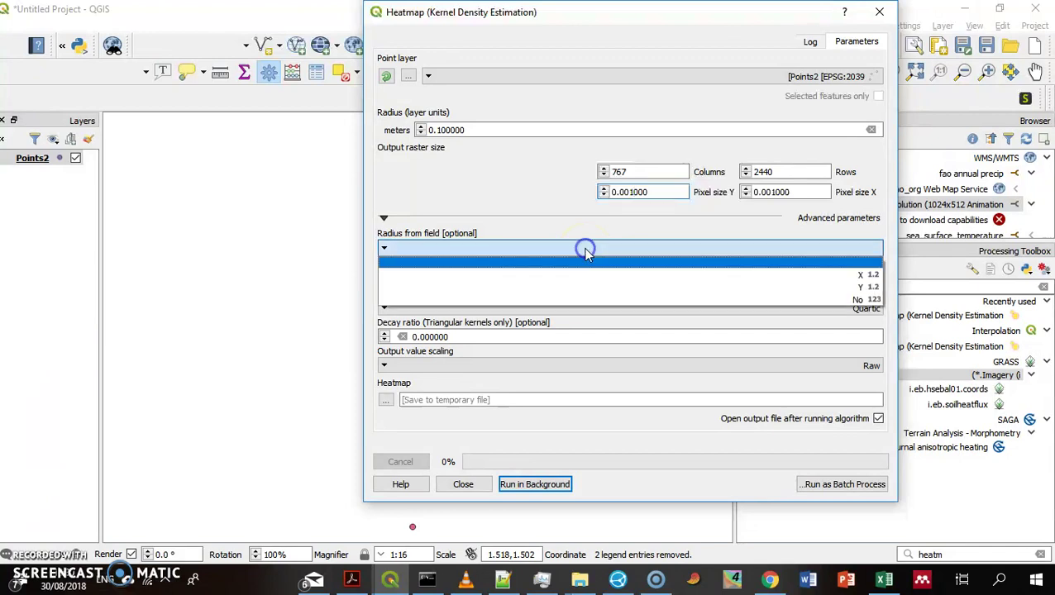
pyautogui.click(416, 255)
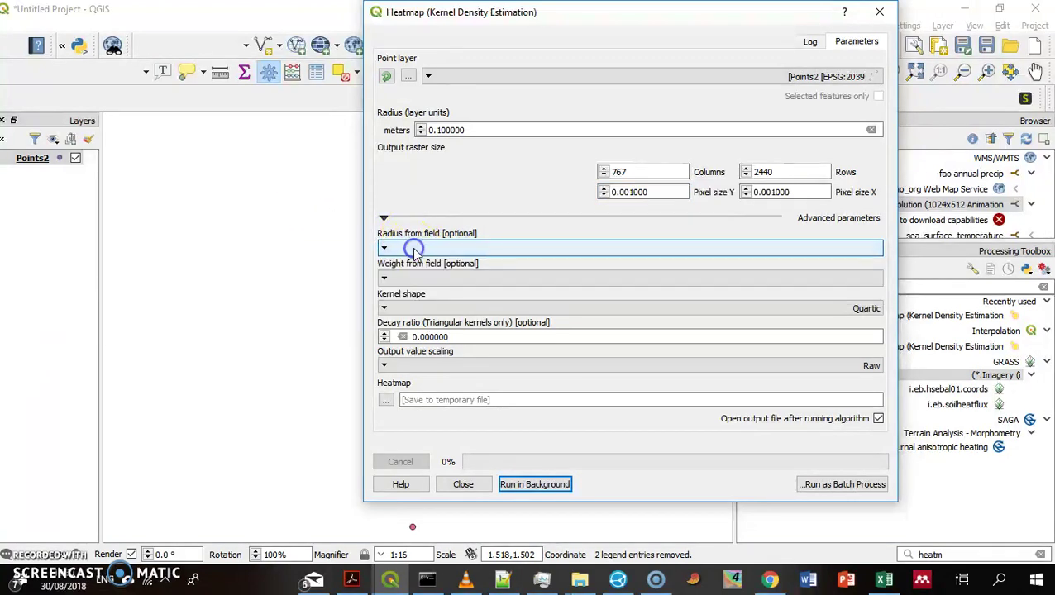
pyautogui.click(420, 281)
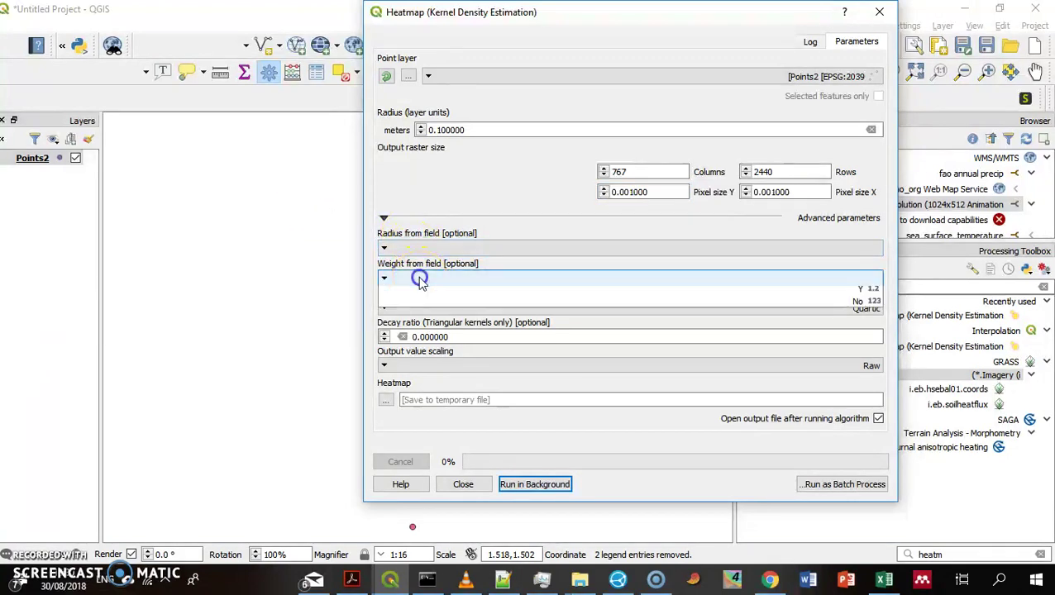
pyautogui.click(420, 283)
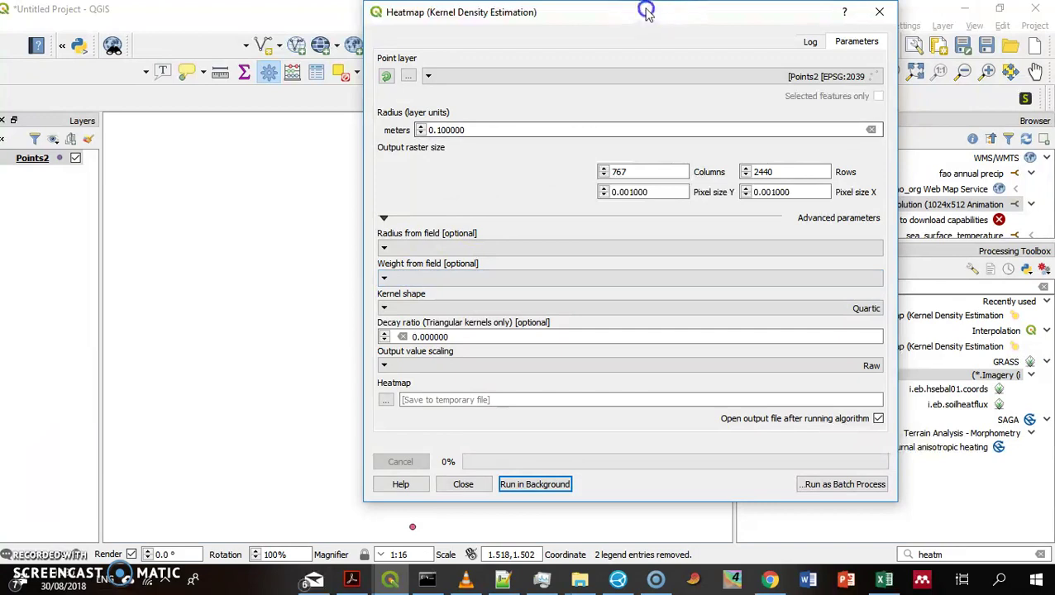
# Step: Reposition the dialog to uncover the Points2 points and select the 0 decay ratio value
pyautogui.moveTo(647, 10); pyautogui.dragTo(914, 85)
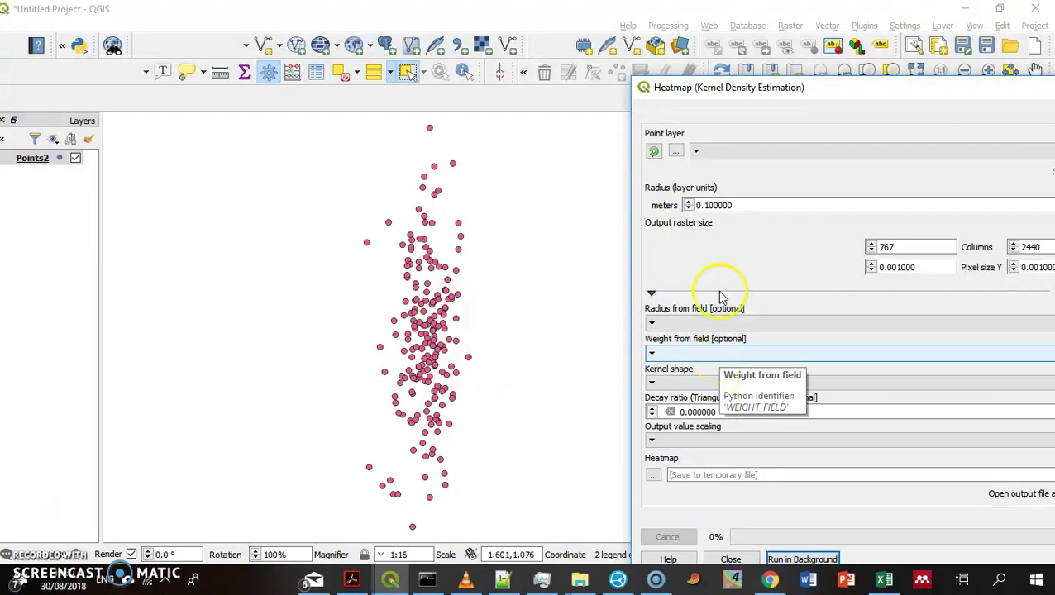
pyautogui.moveTo(777, 88); pyautogui.dragTo(649, 30)
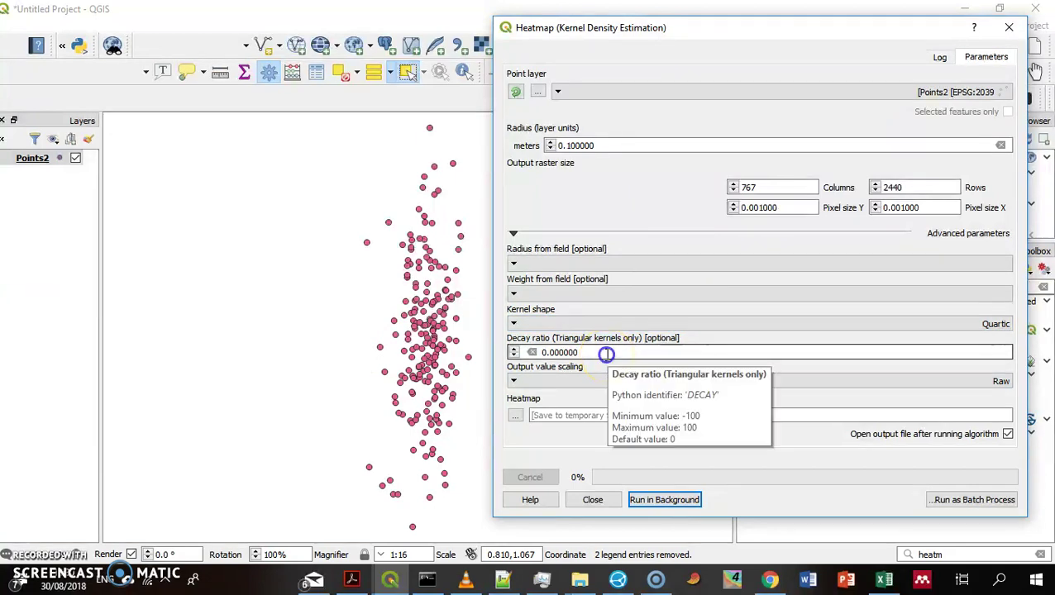
pyautogui.moveTo(606, 354); pyautogui.dragTo(549, 353)
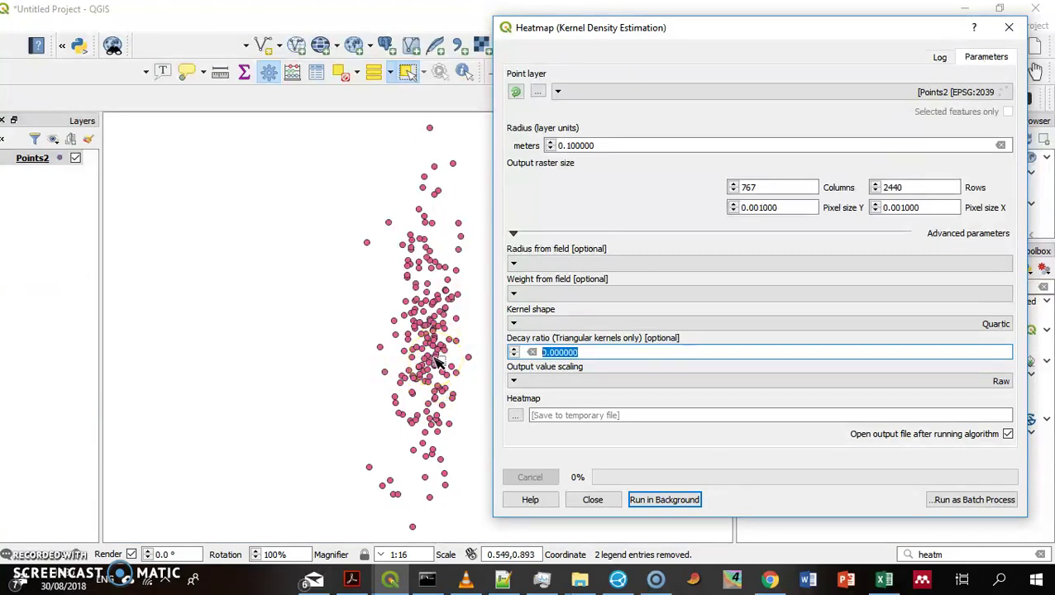
pyautogui.click(429, 366)
# Step: Set the output to C:/temp/HeatMap.tif, overwriting the existing file, and run the heatmap
pyautogui.click(514, 415)
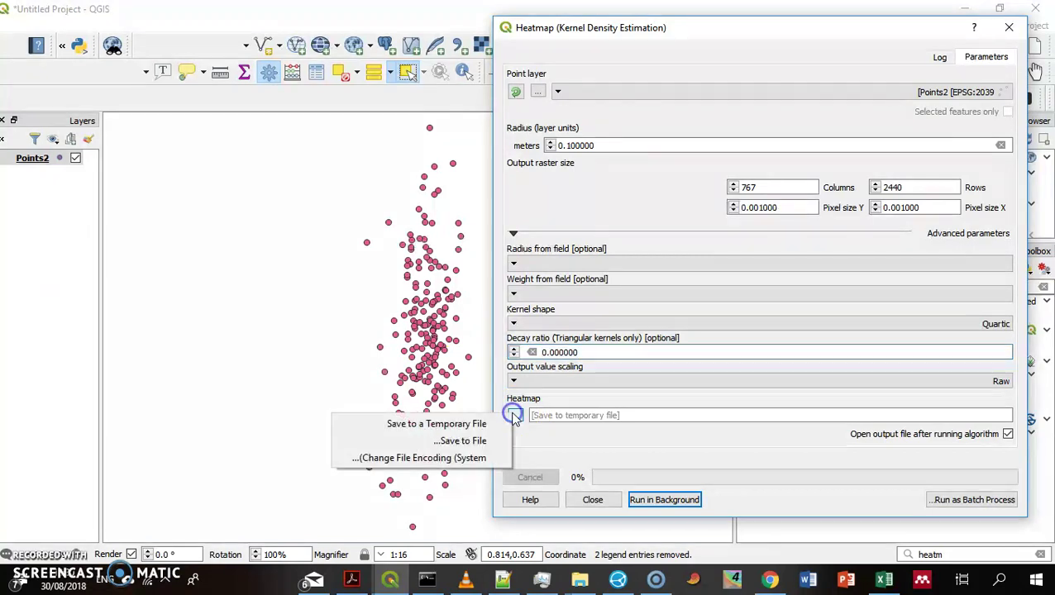
pyautogui.click(463, 440)
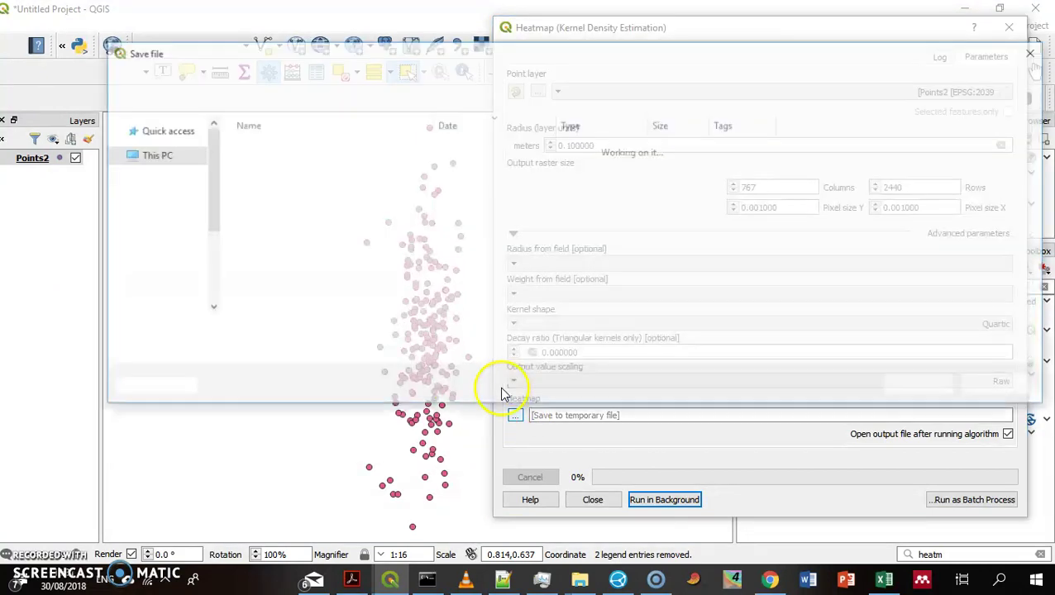
pyautogui.doubleClick(273, 163)
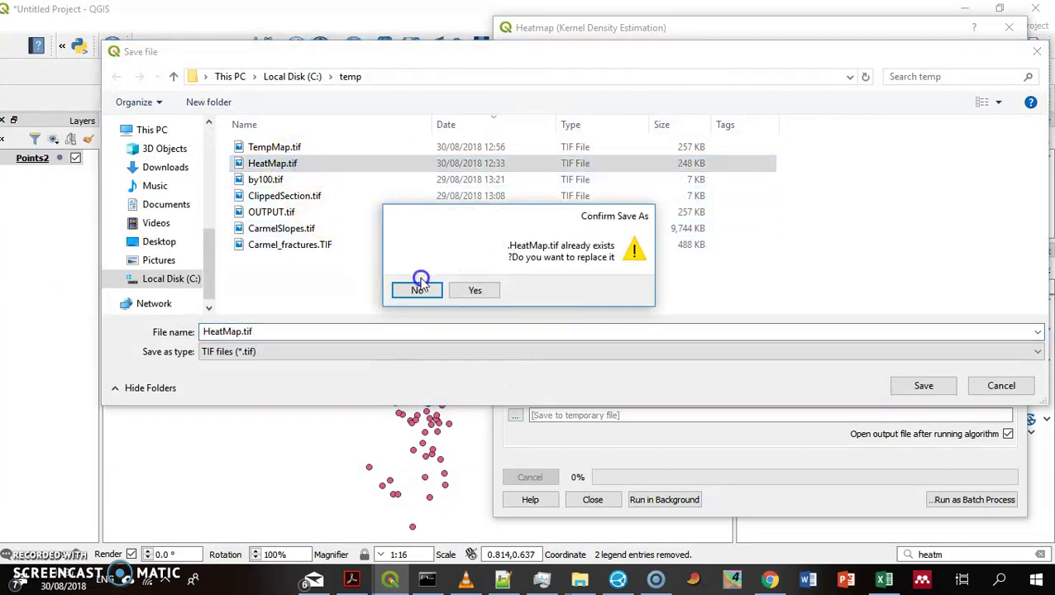
pyautogui.click(453, 290)
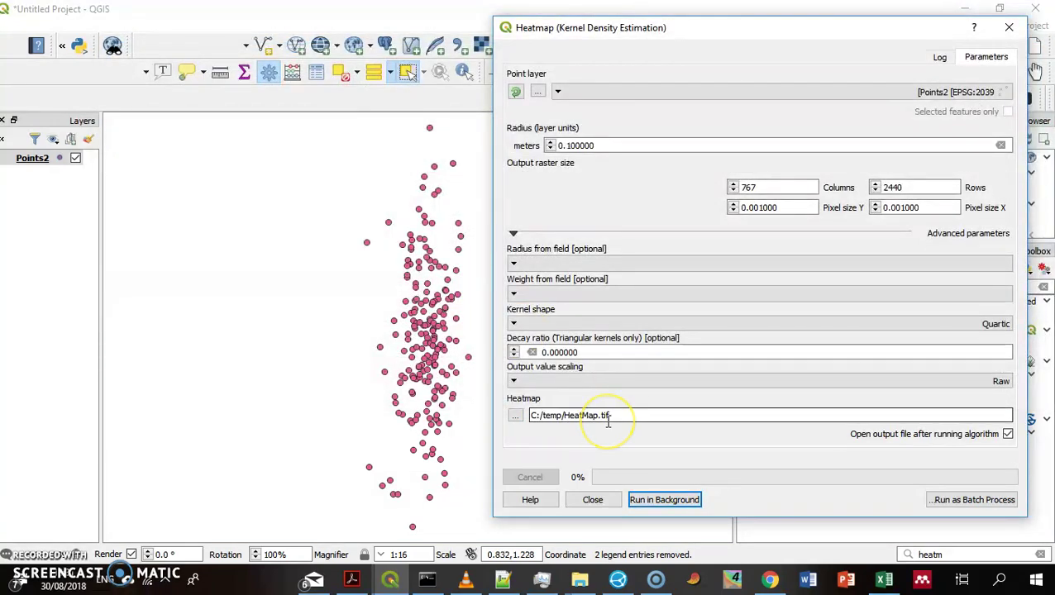
pyautogui.click(663, 500)
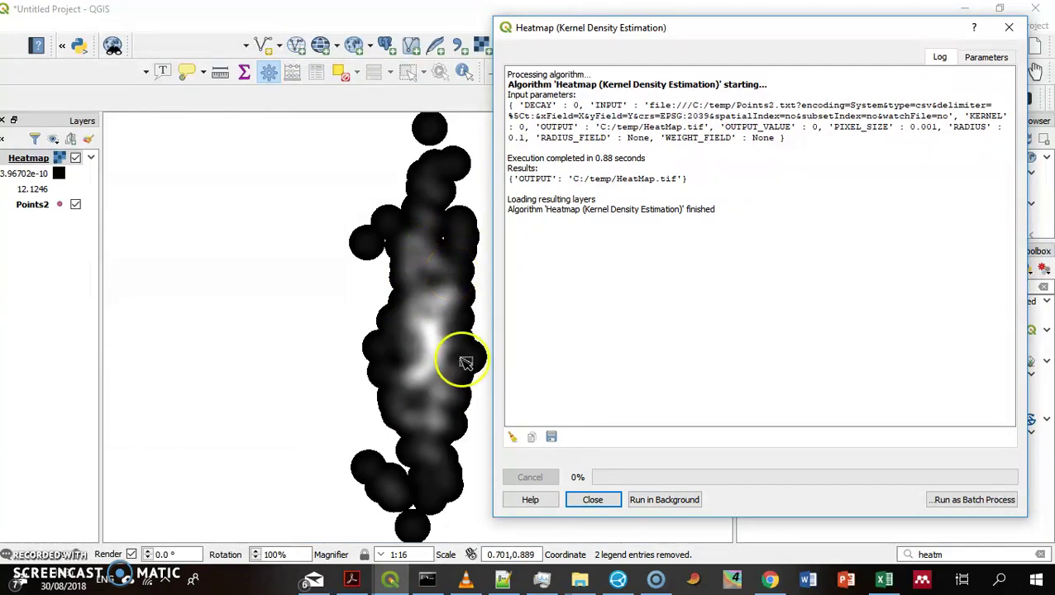
# Step: Change the radius to 0.18 and rerun the heatmap, overwriting HeatMap.tif
pyautogui.click(988, 58)
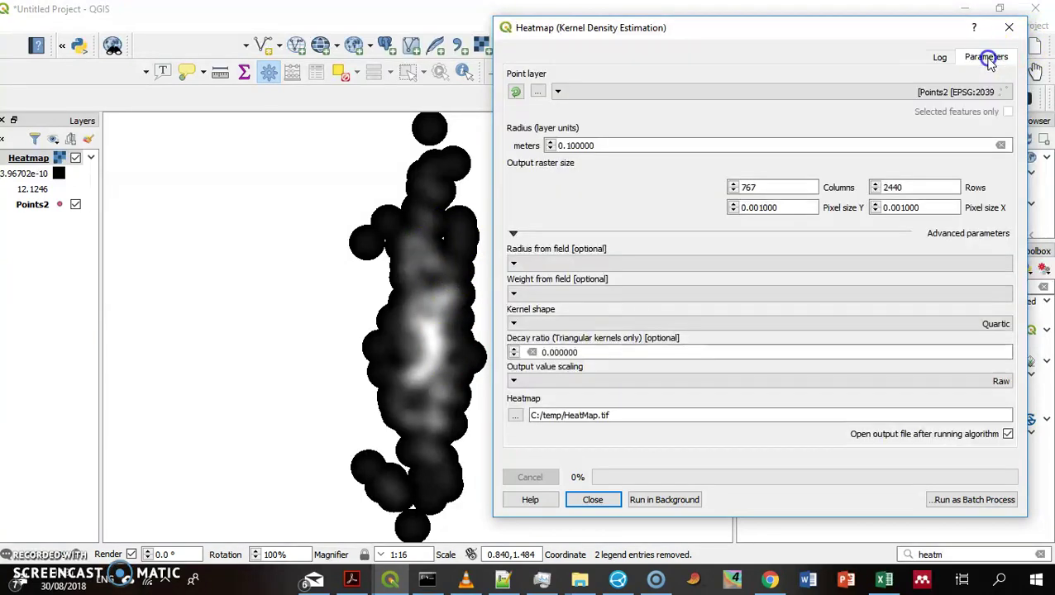
pyautogui.click(571, 146)
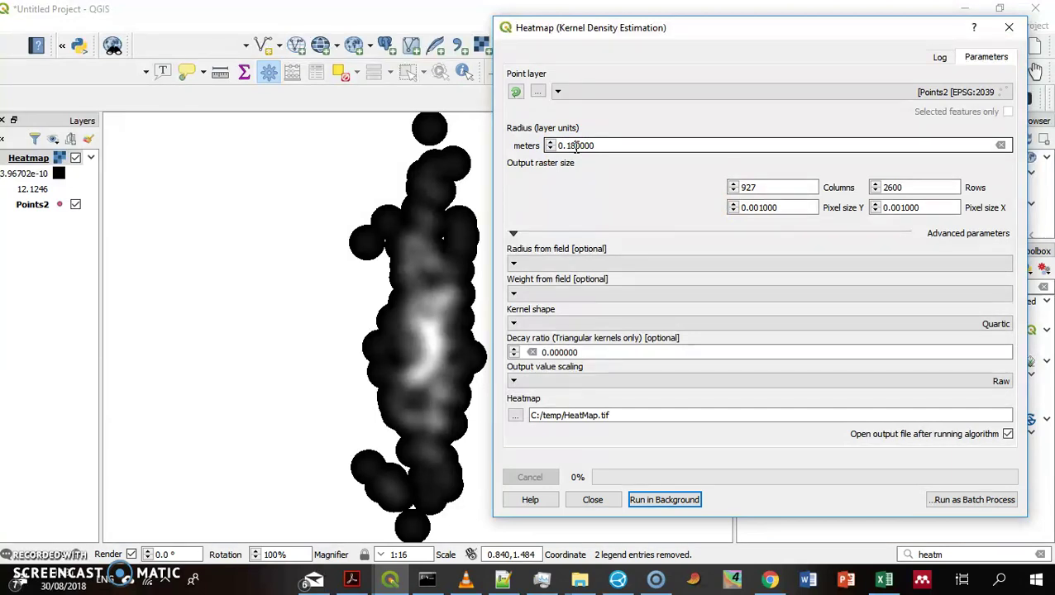
pyautogui.click(667, 501)
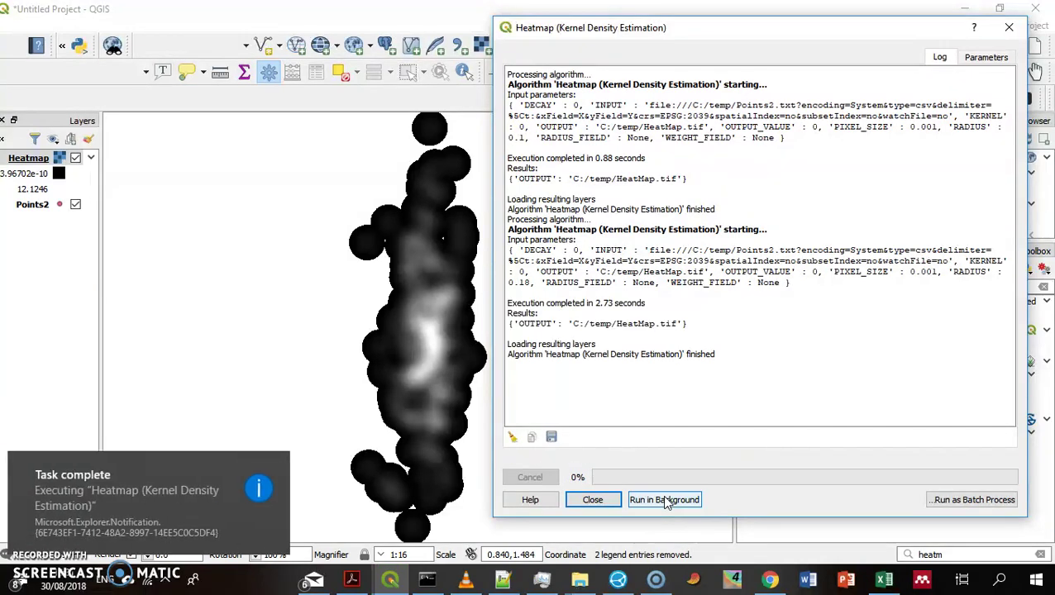
# Step: Remove the Heatmap layer from the Layers panel, leaving only Points2
pyautogui.rightClick(89, 163)
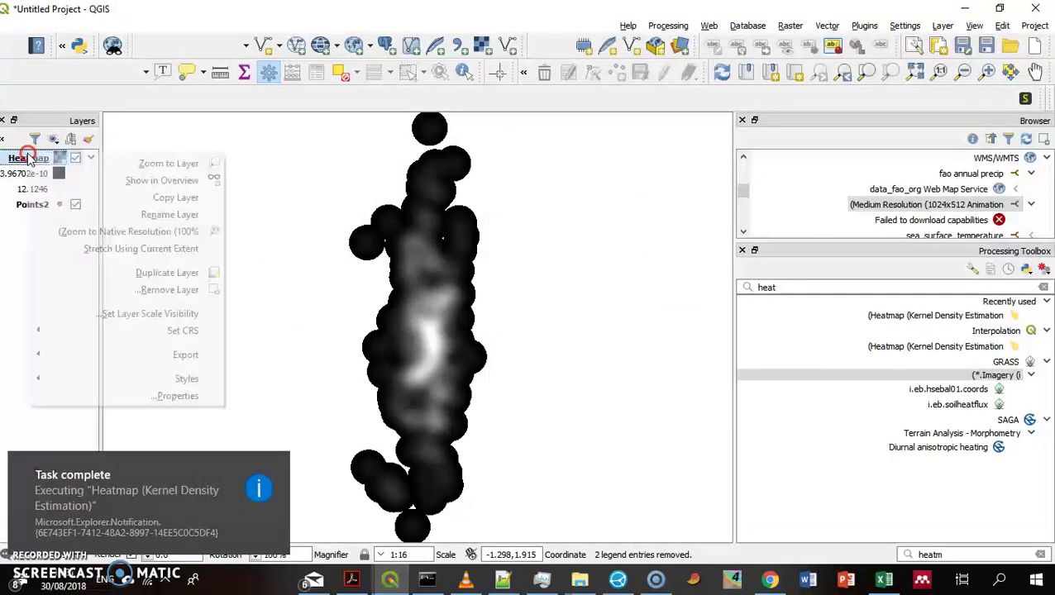
pyautogui.click(151, 290)
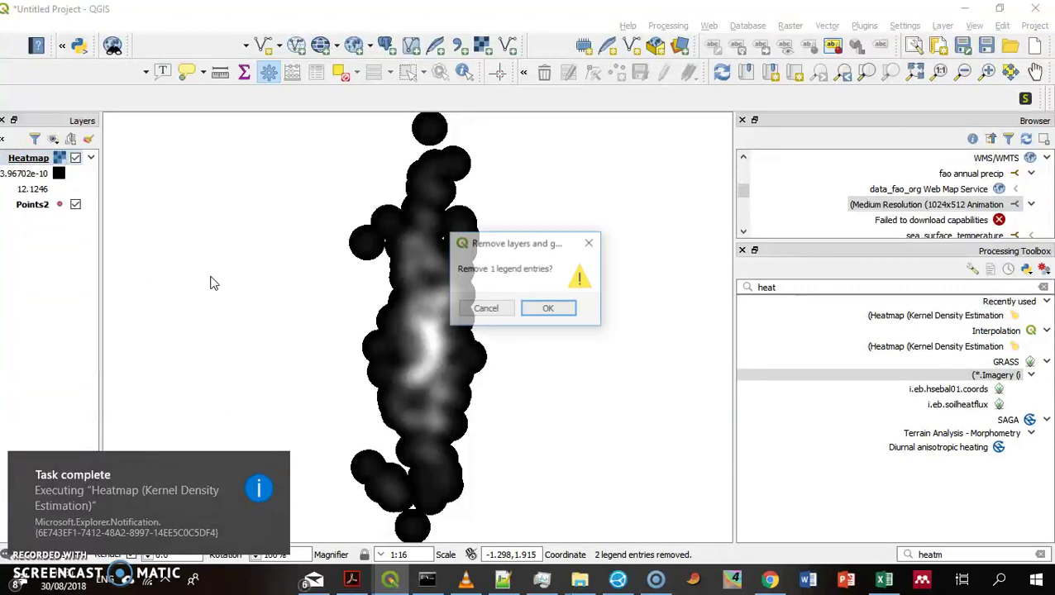
pyautogui.click(548, 311)
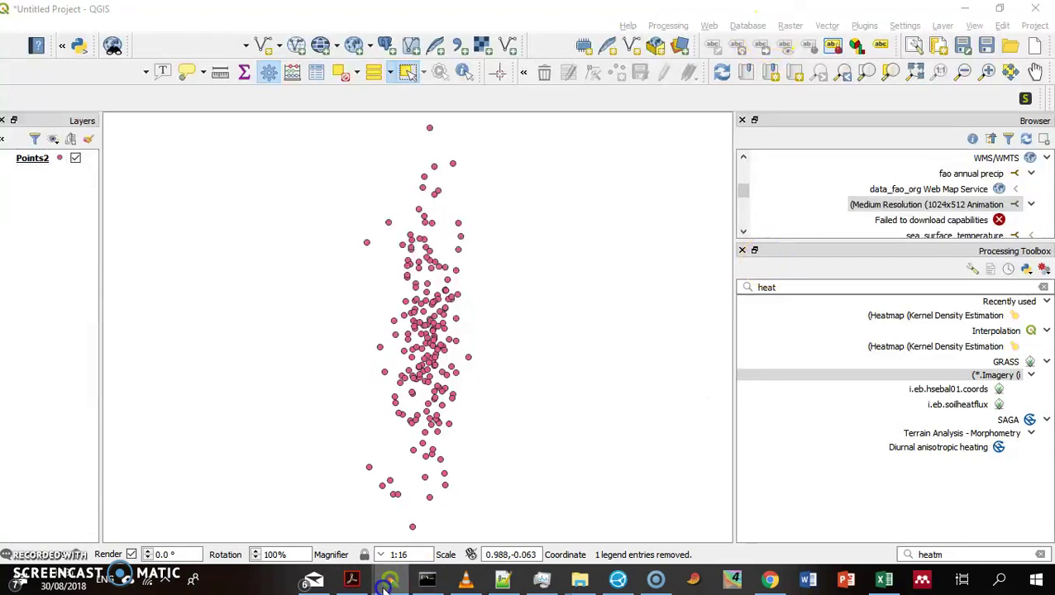
# Step: Restore the Heatmap dialog and run it again with the 0.18 radius
pyautogui.moveTo(390, 579)
pyautogui.moveTo(330, 531)
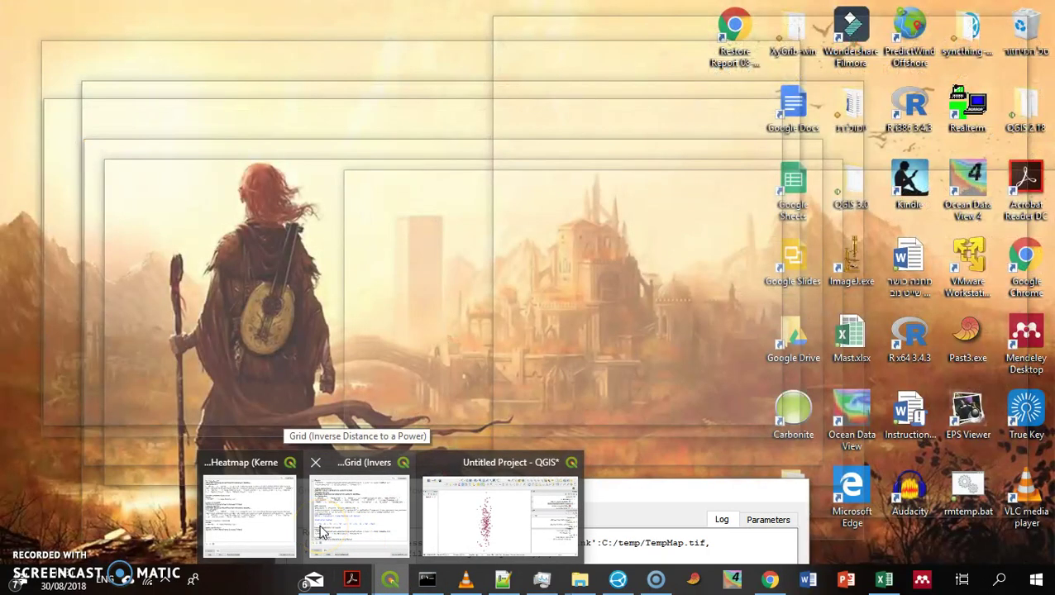
pyautogui.click(309, 526)
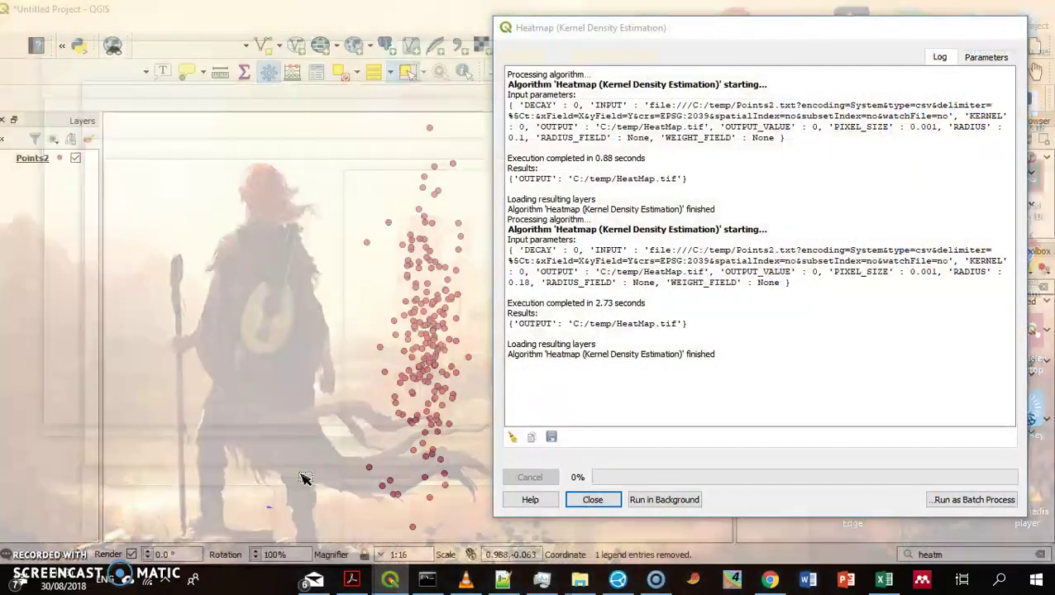
pyautogui.click(700, 273)
pyautogui.click(641, 499)
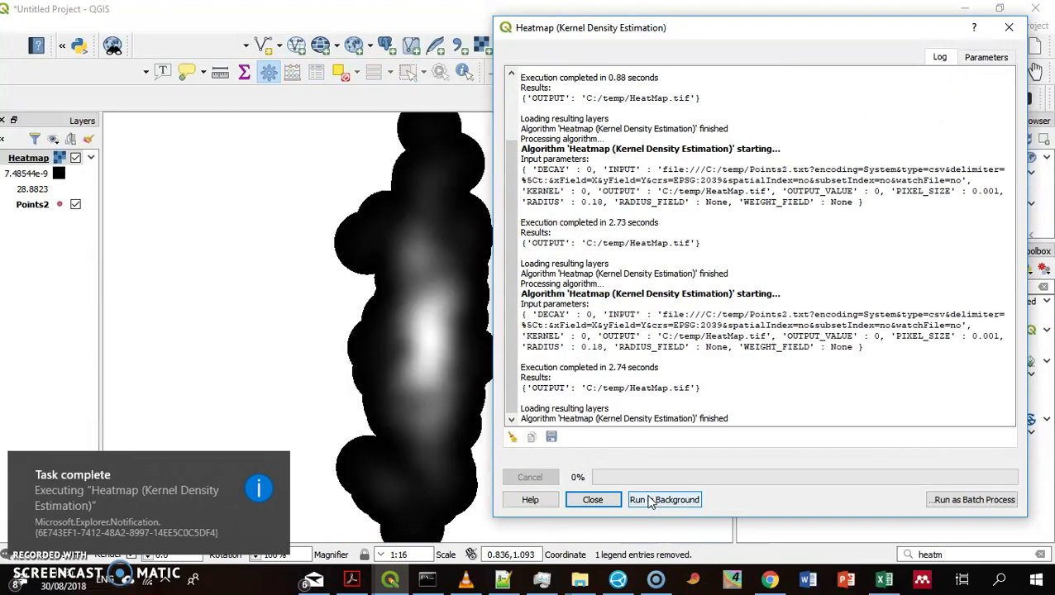
pyautogui.click(431, 323)
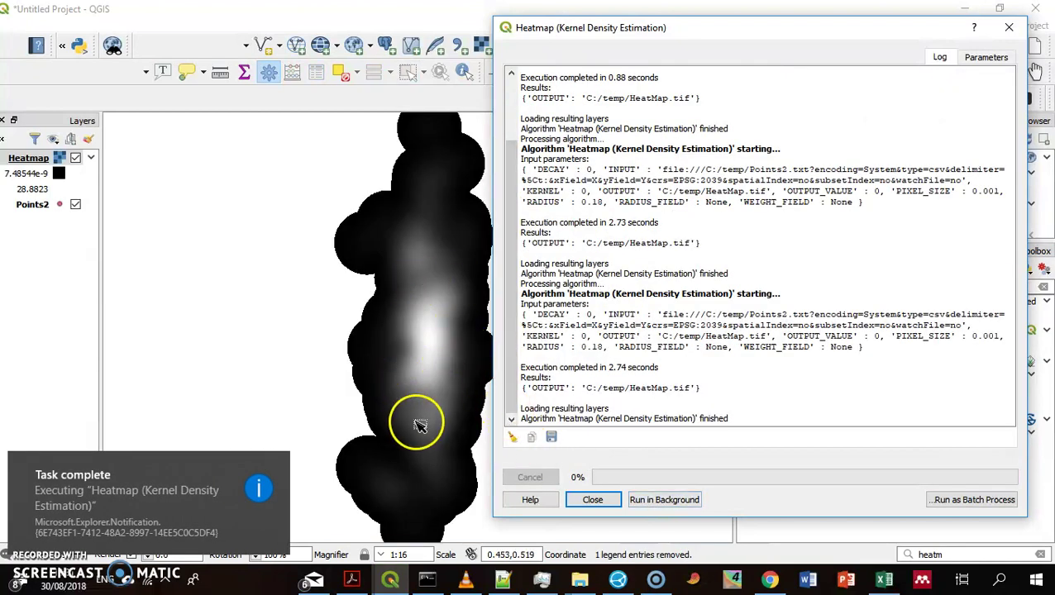